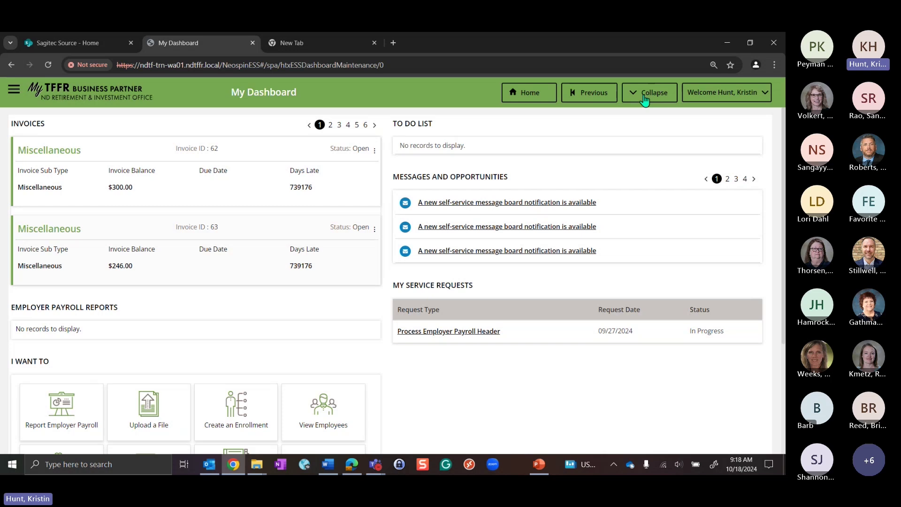
- Try the dashboard's Collapse control and examine the account options for caches, switching contact, resetting and logging off
left_click(644, 99)
left_click(647, 100)
left_click(747, 99)
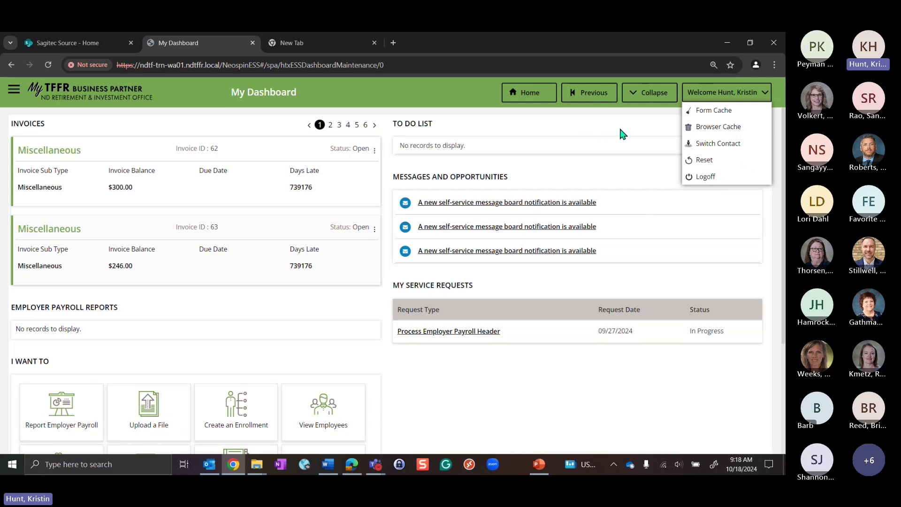
left_click(652, 128)
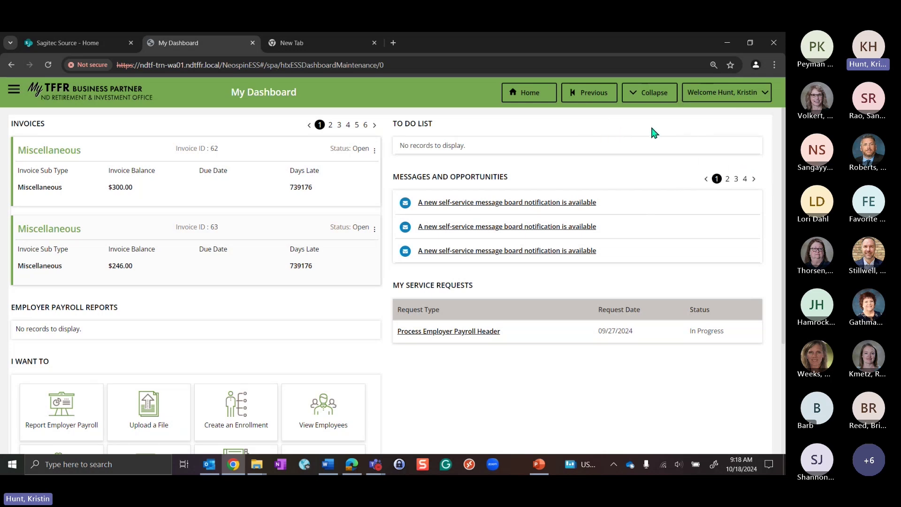
left_click(736, 96)
- Examine the full site navigation, from Home and Organization Information to File Upload and Image Services, and close it
left_click(15, 96)
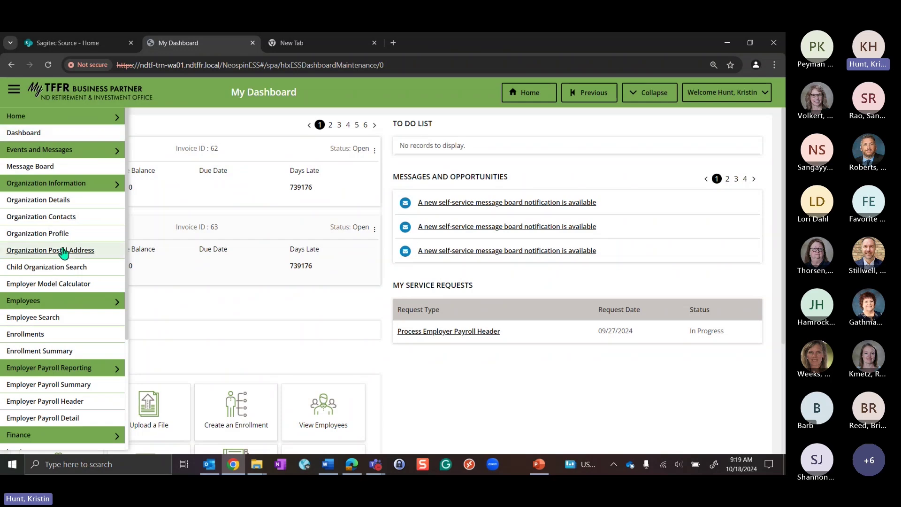
scroll(61, 282, "down", 4)
scroll(65, 302, "up", 4)
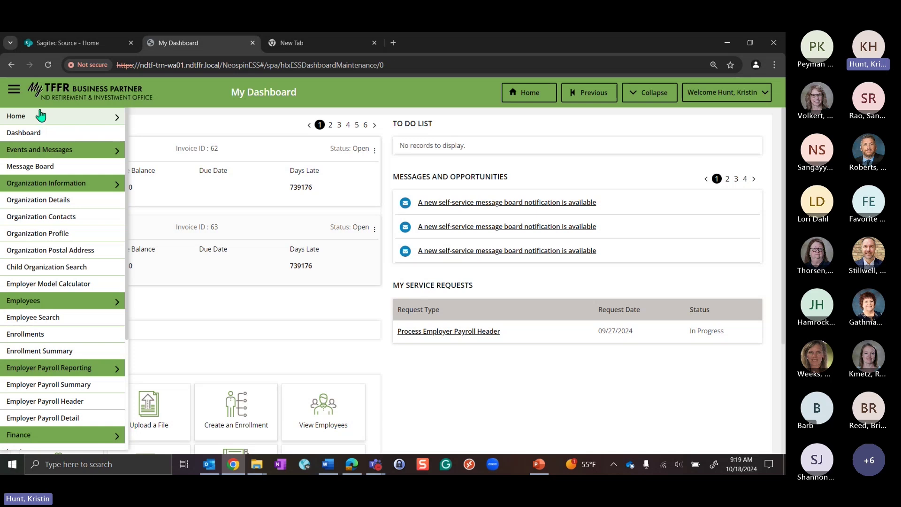
scroll(44, 347, "down", 1)
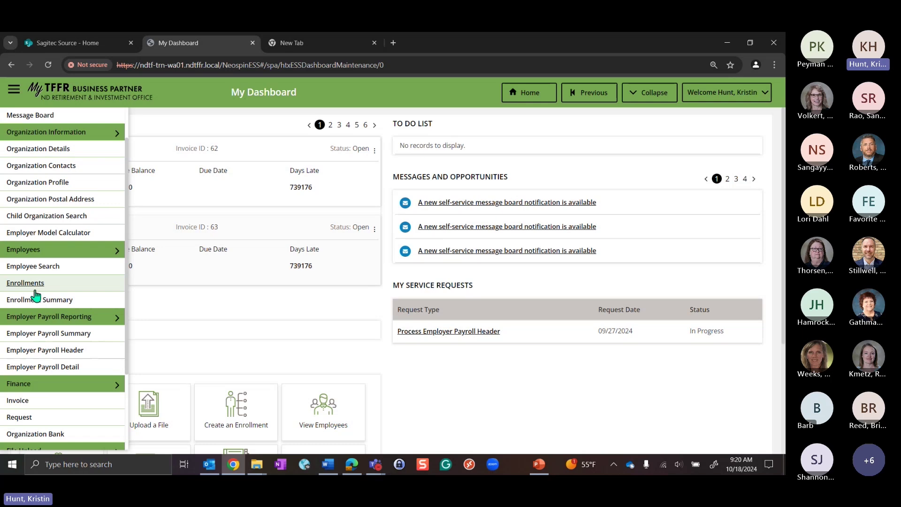
scroll(36, 296, "down", 1)
scroll(111, 338, "down", 1)
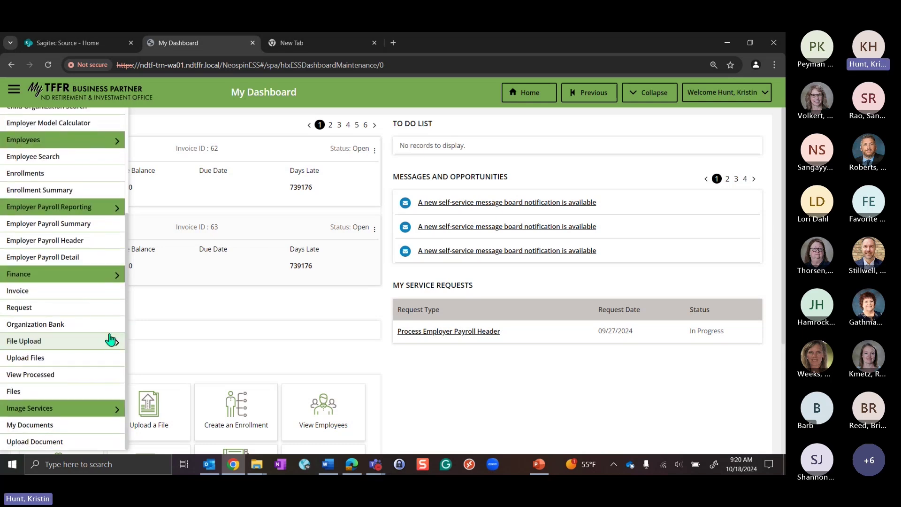
scroll(111, 338, "up", 3)
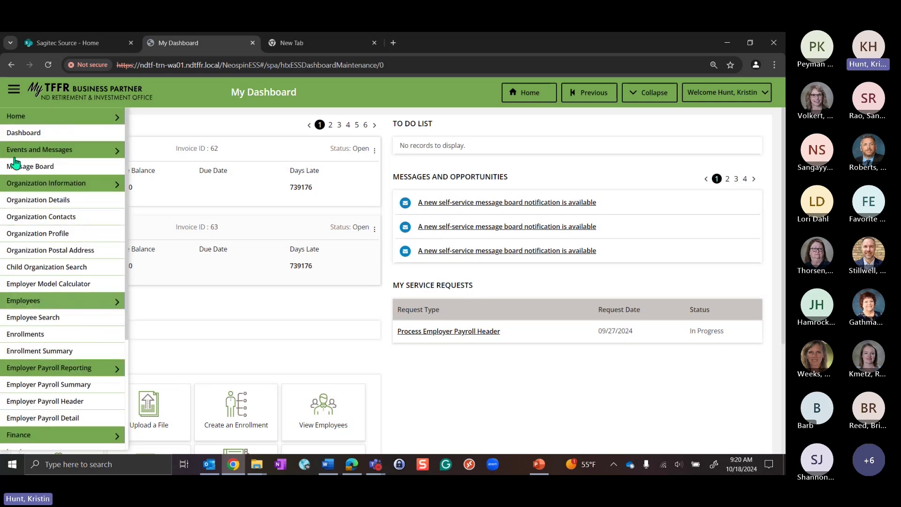
scroll(57, 400, "down", 3)
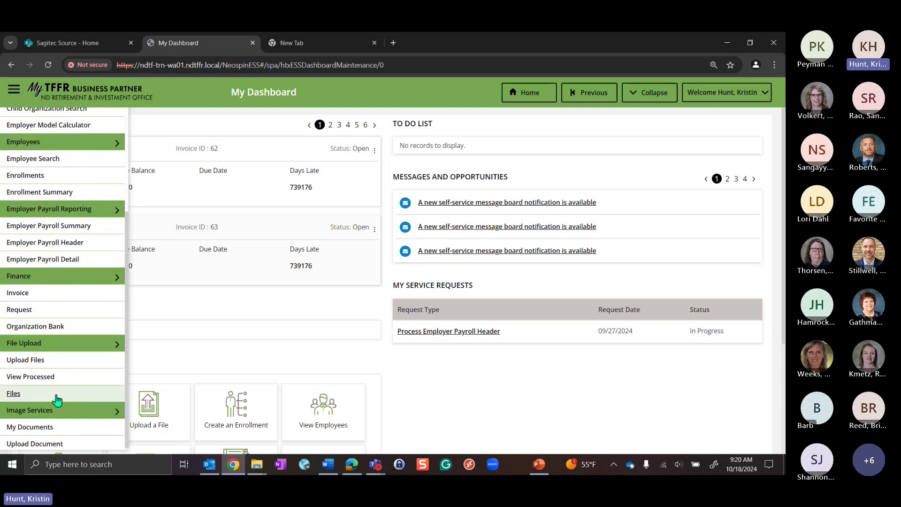
scroll(58, 399, "up", 3)
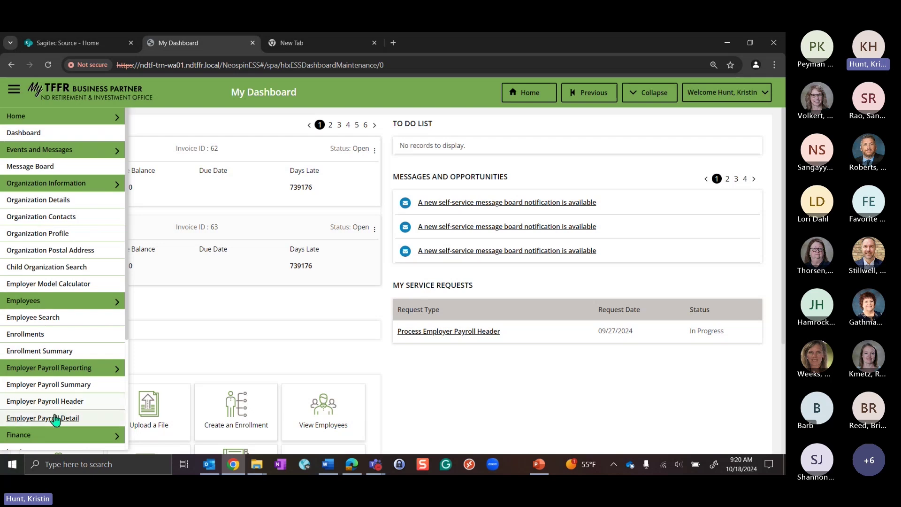
scroll(55, 419, "down", 2)
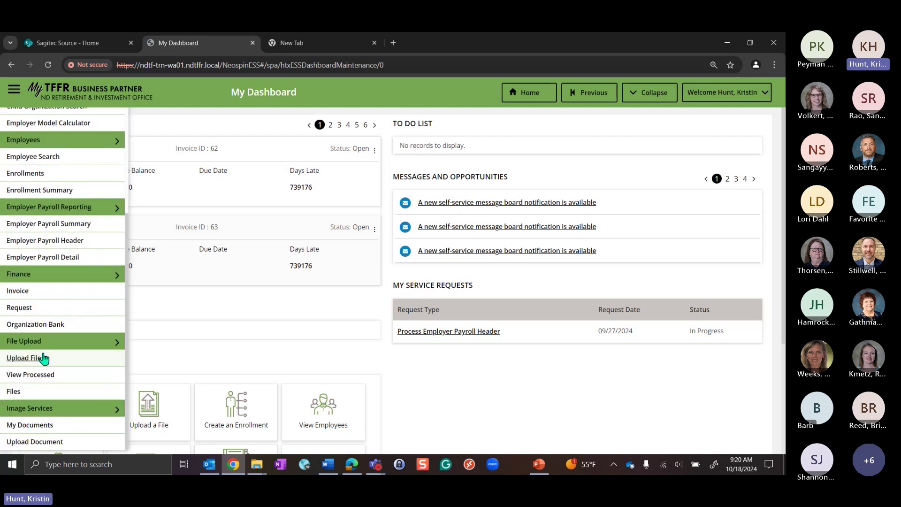
left_click(503, 392)
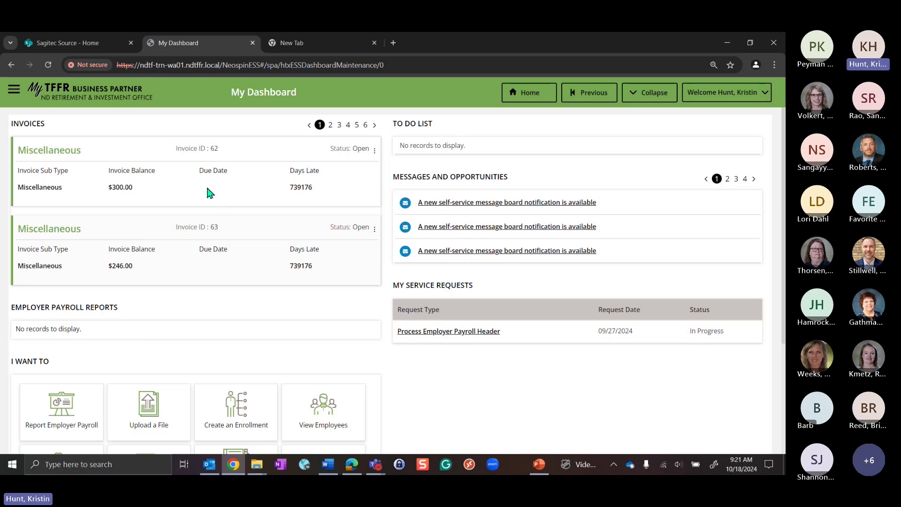
- Examine the dashboard's invoices, including the Days Late value of invoice 62, the employer payroll reports and the To Do List
left_click_drag(290, 190, 318, 193)
scroll(274, 283, "down", 1)
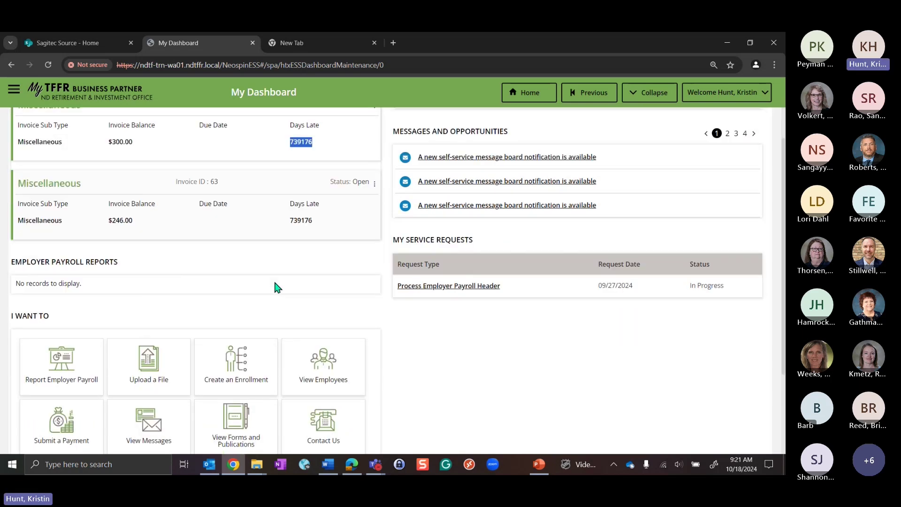
scroll(274, 285, "up", 1)
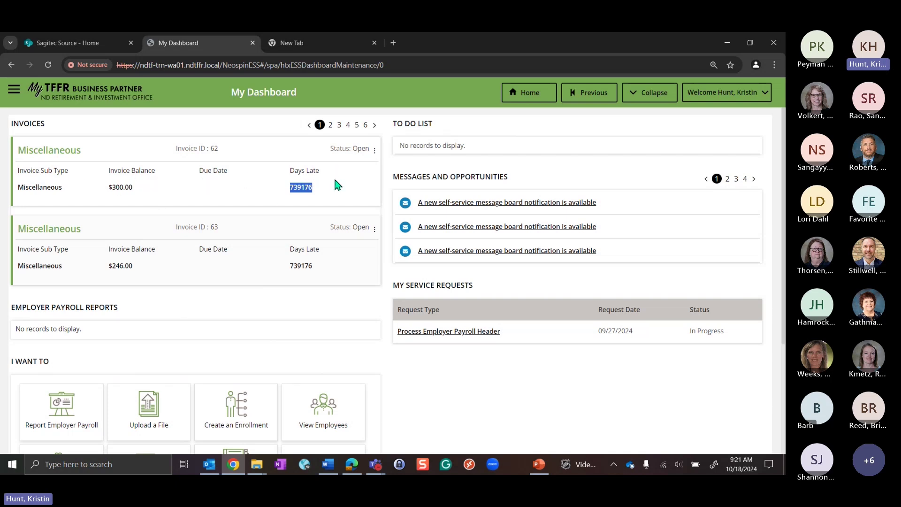
scroll(310, 225, "down", 2)
scroll(309, 227, "up", 2)
left_click_drag(396, 126, 444, 136)
left_click(444, 154)
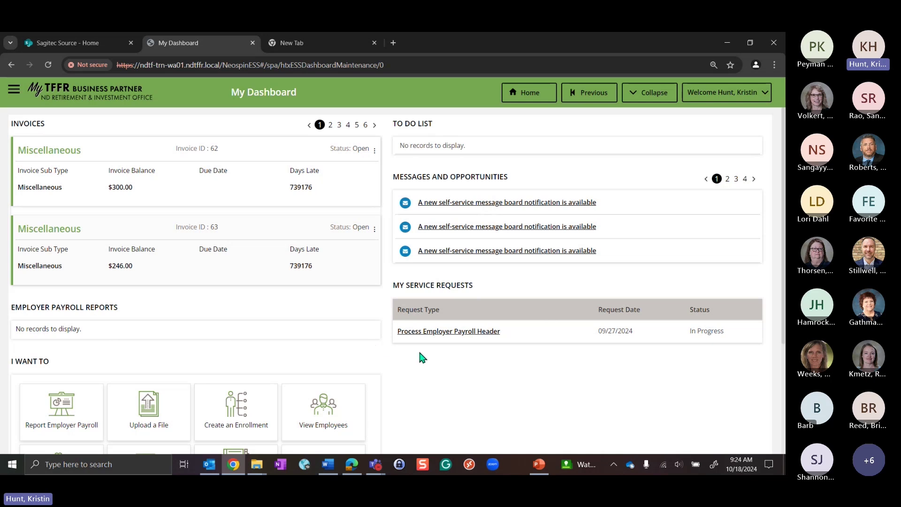
- Examine the I Want To shortcuts on the dashboard, from Report Employer Payroll to Upload a Document
scroll(243, 373, "down", 3)
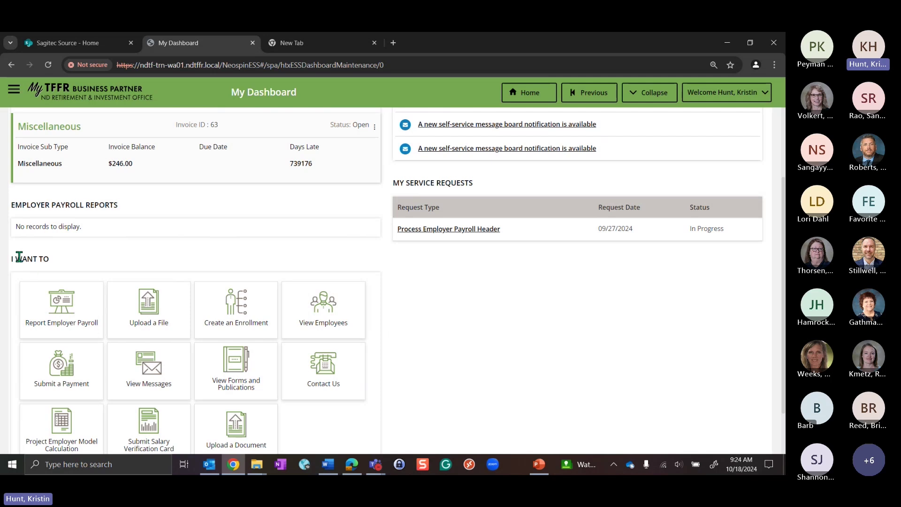
scroll(425, 322, "down", 1)
scroll(424, 316, "down", 2)
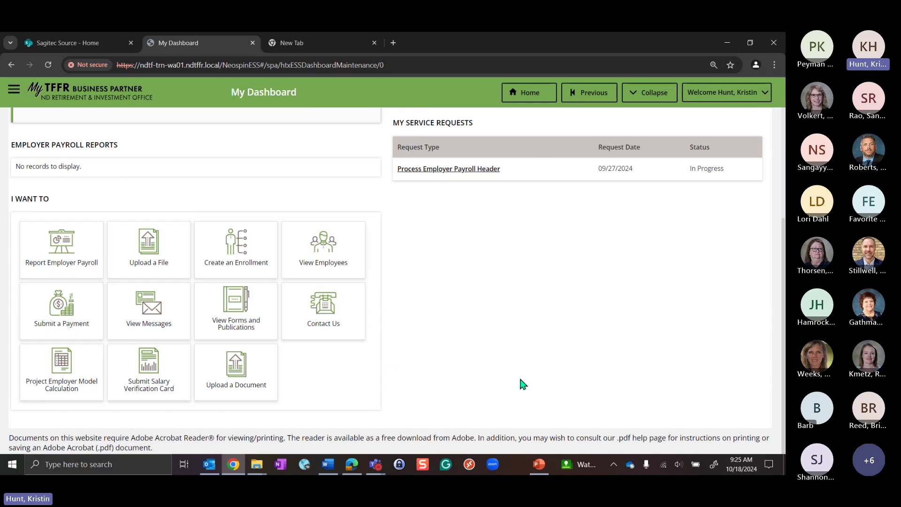
scroll(531, 380, "up", 3)
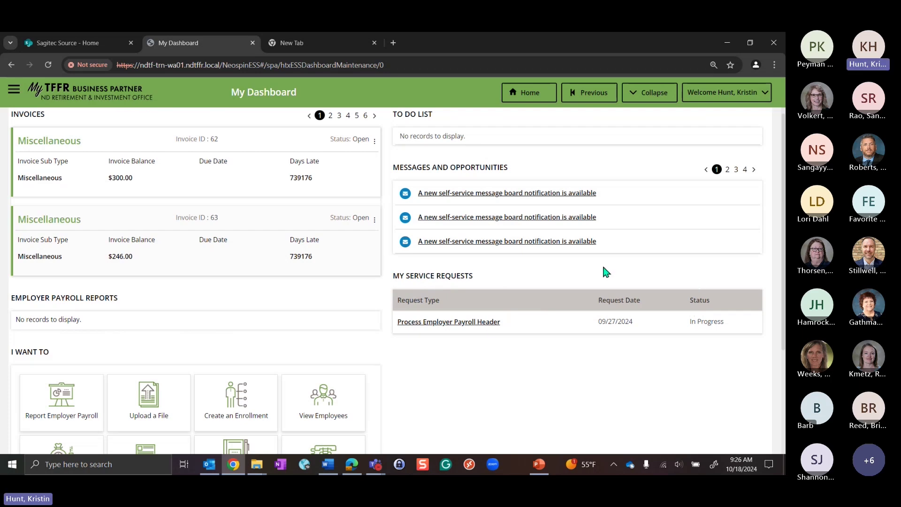
- View the Process Employer Payroll Header service request, close its page and look over the dashboard again
left_click(486, 322)
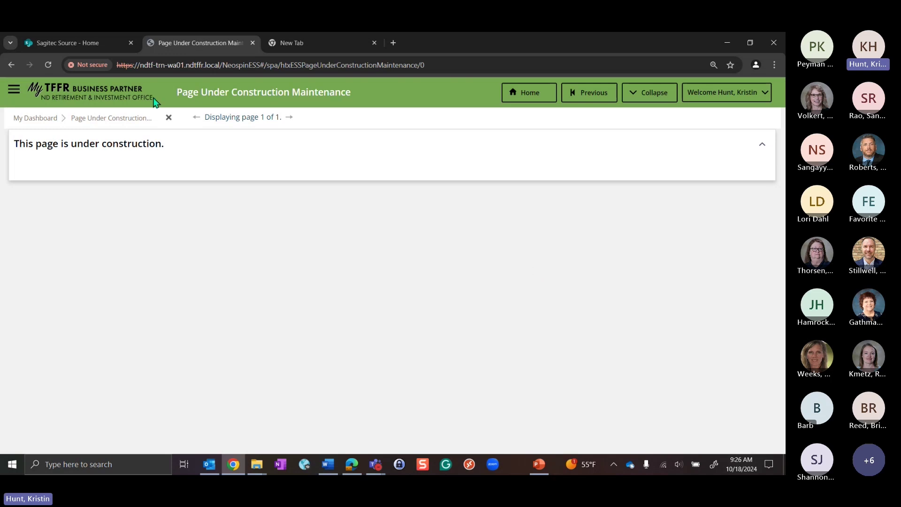
left_click(168, 118)
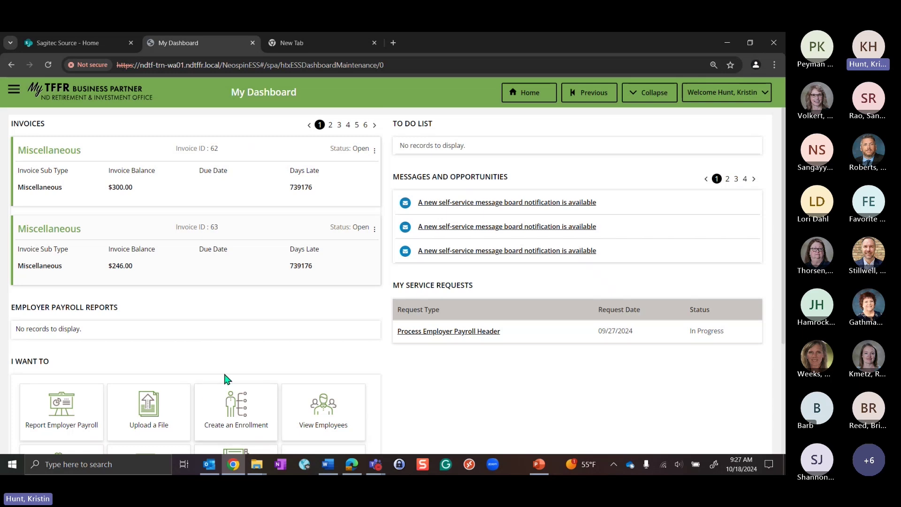
scroll(224, 374, "down", 3)
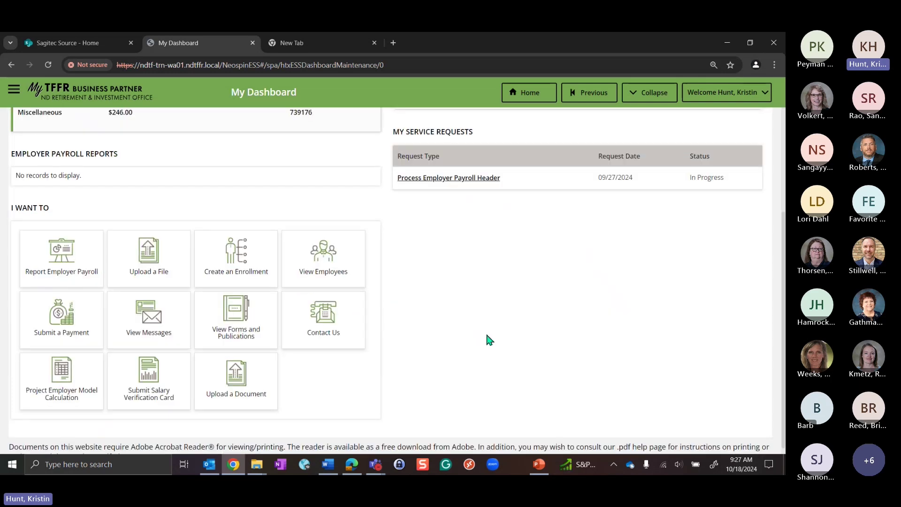
scroll(488, 338, "up", 3)
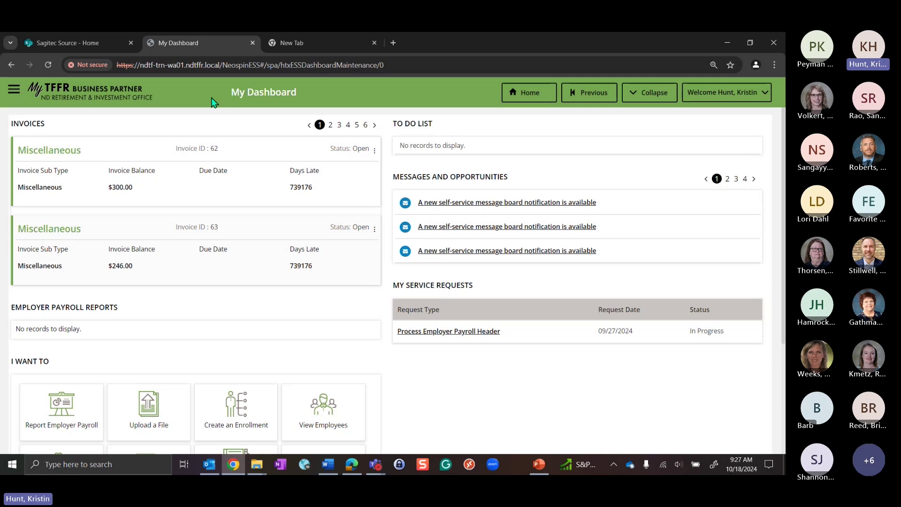
- Open the Dashboard page under Home in the site navigation and leave the navigation closed
left_click(16, 92)
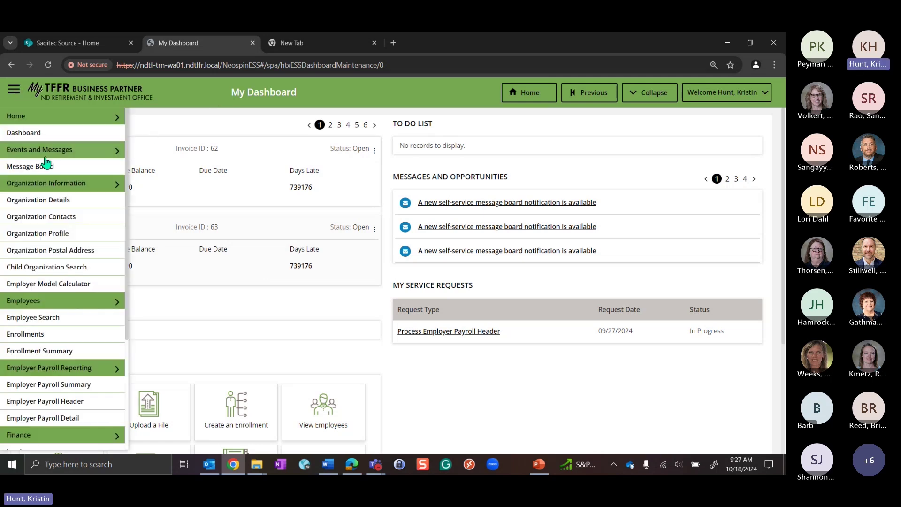
left_click(41, 143)
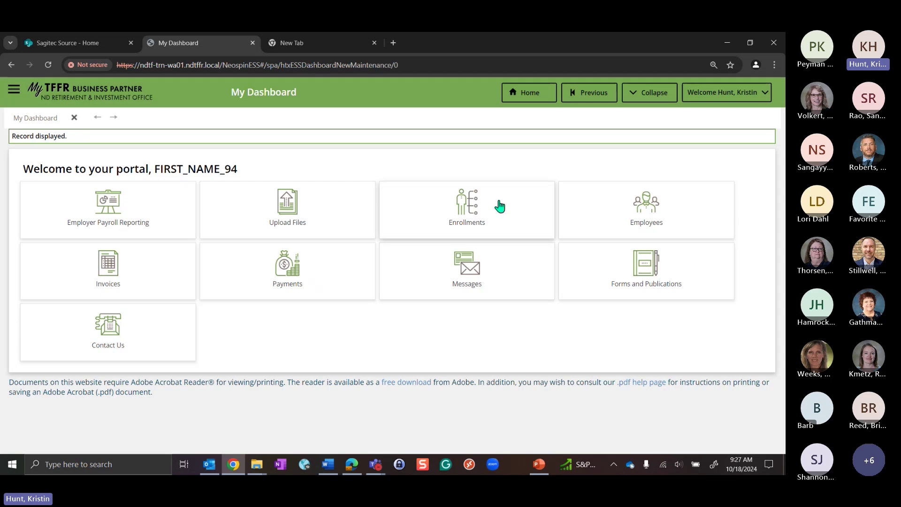
left_click(15, 93)
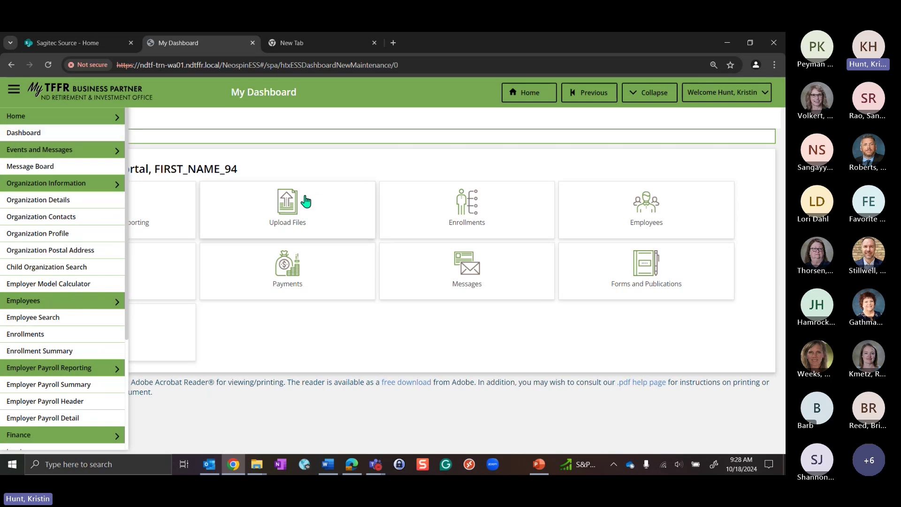
left_click(327, 174)
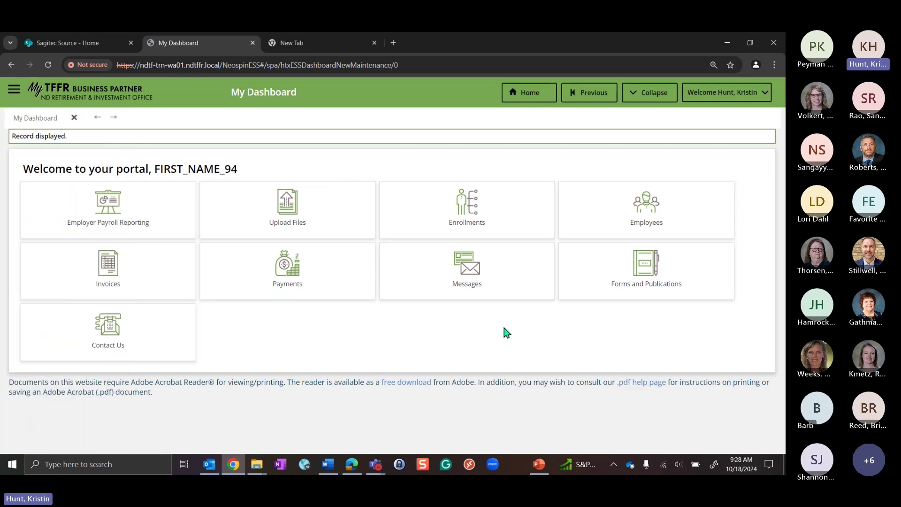